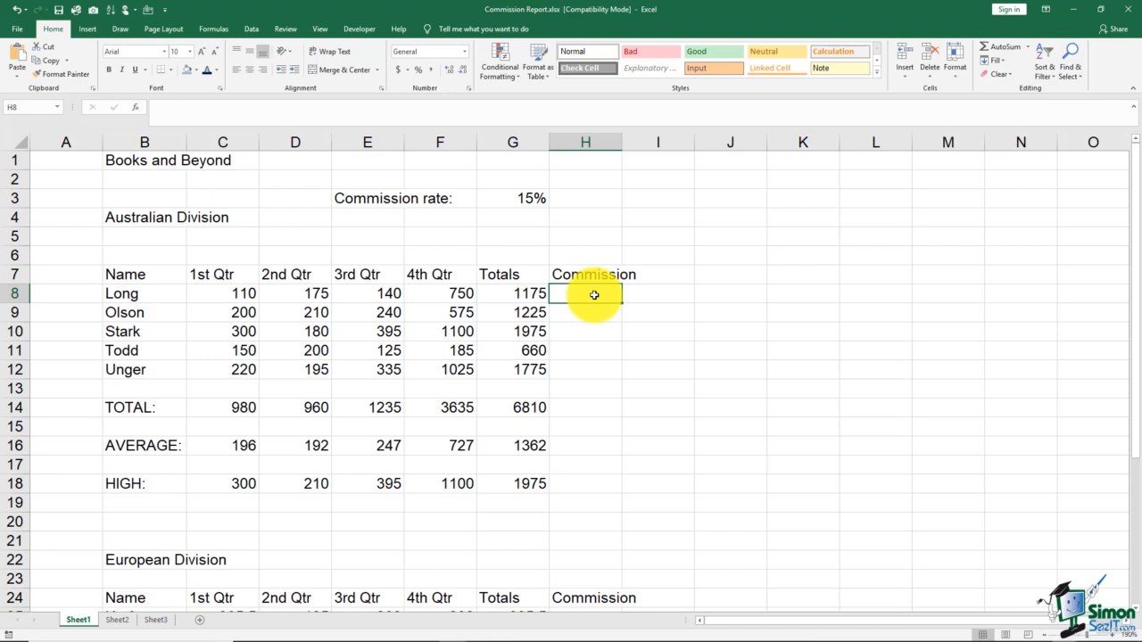
Step: Inspect the SUM formulas behind the Totals value in G8 and the 1st Qtr total in C14
{"action": "left_click", "coordinate": [522, 296]}
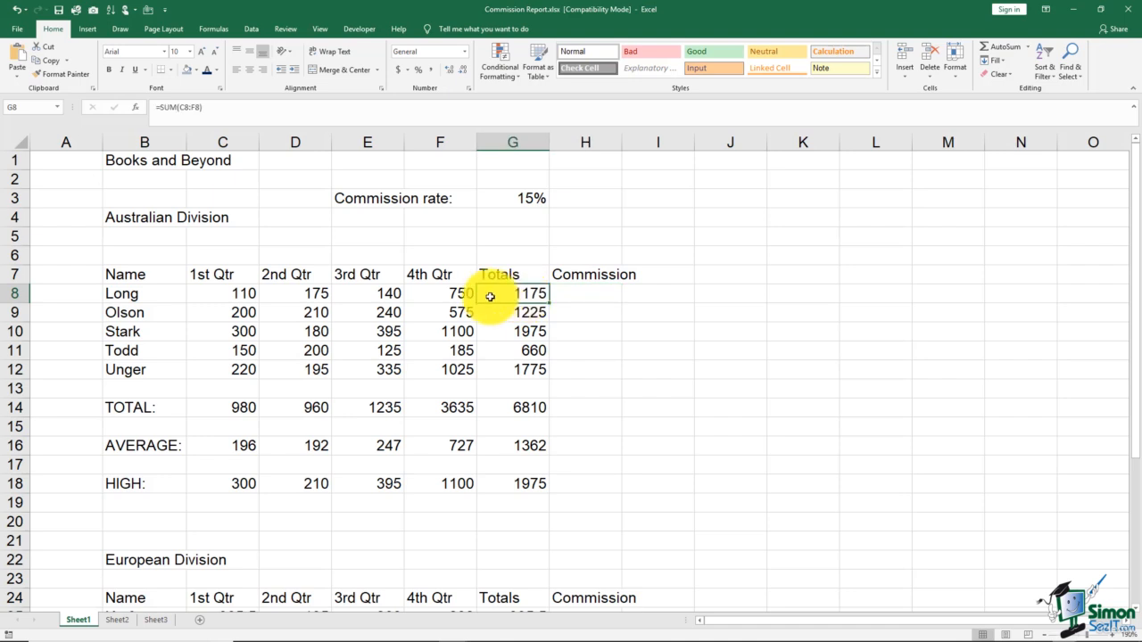
{"action": "double_click", "coordinate": [513, 293]}
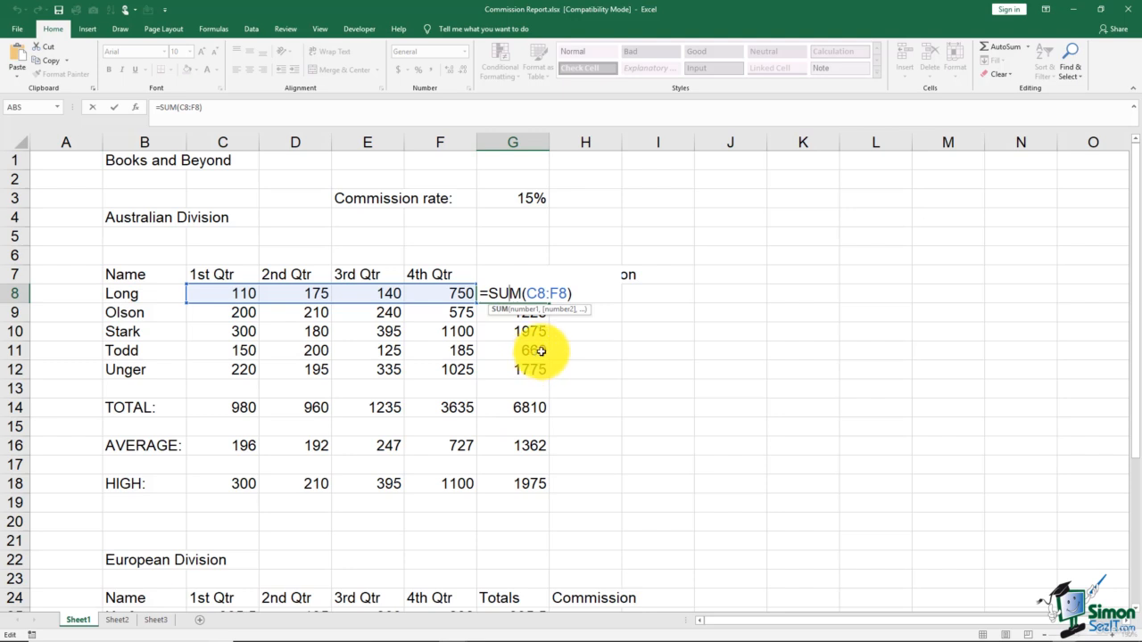
{"action": "key", "text": "Escape"}
{"action": "left_click_drag", "start_coordinate": [530, 292], "coordinate": [528, 369]}
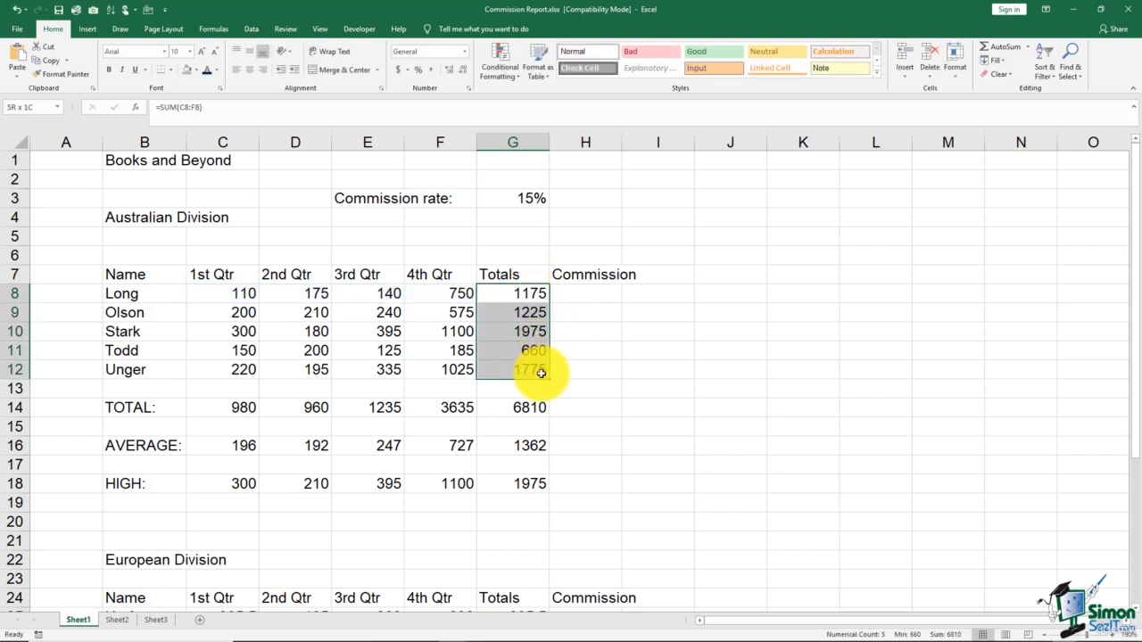
{"action": "double_click", "coordinate": [521, 295]}
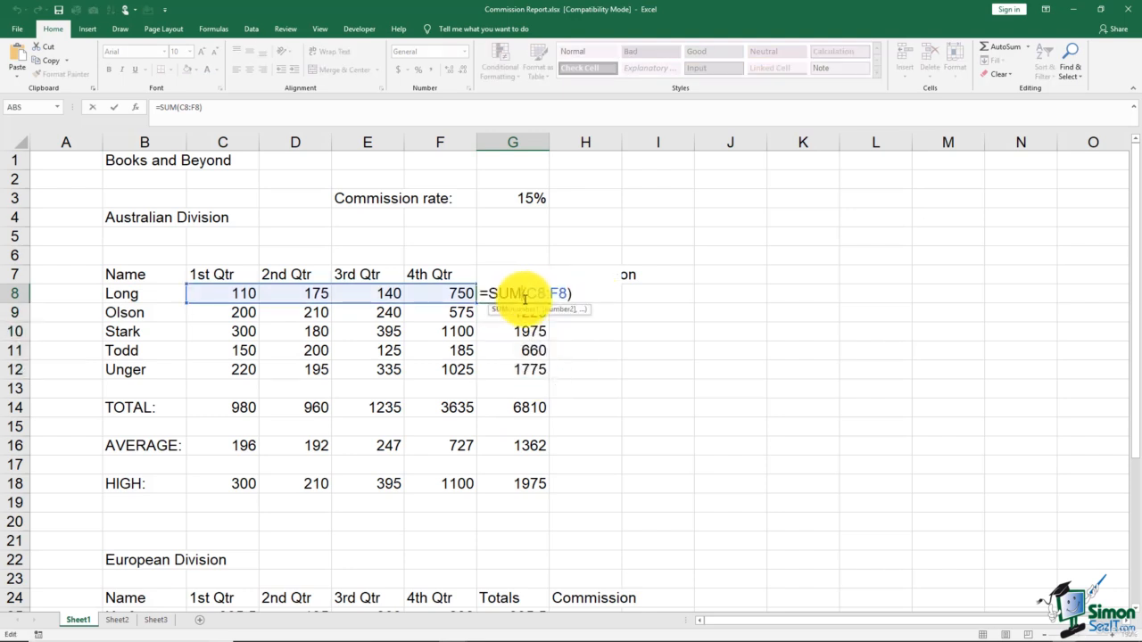
{"action": "left_click_drag", "start_coordinate": [558, 294], "coordinate": [564, 294]}
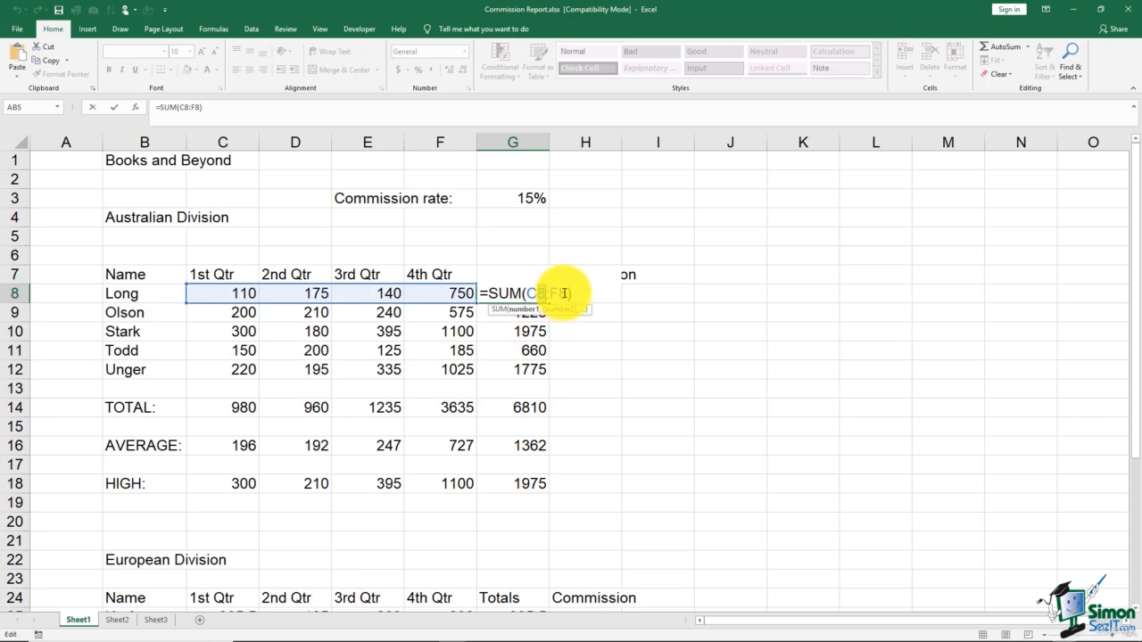
{"action": "key", "text": "Escape"}
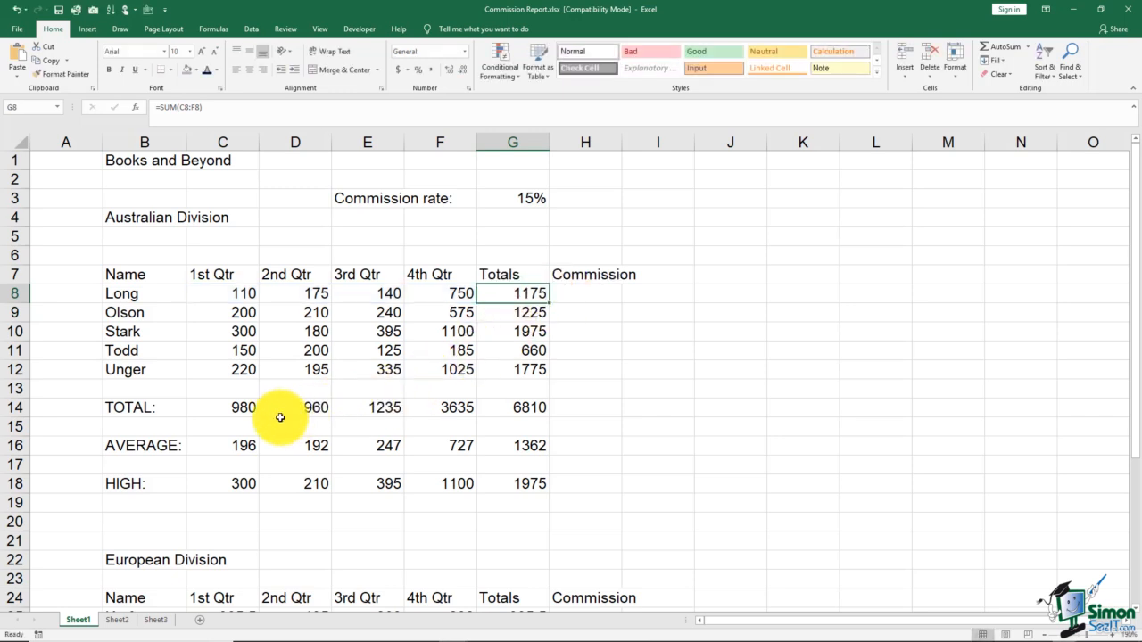
{"action": "double_click", "coordinate": [246, 408]}
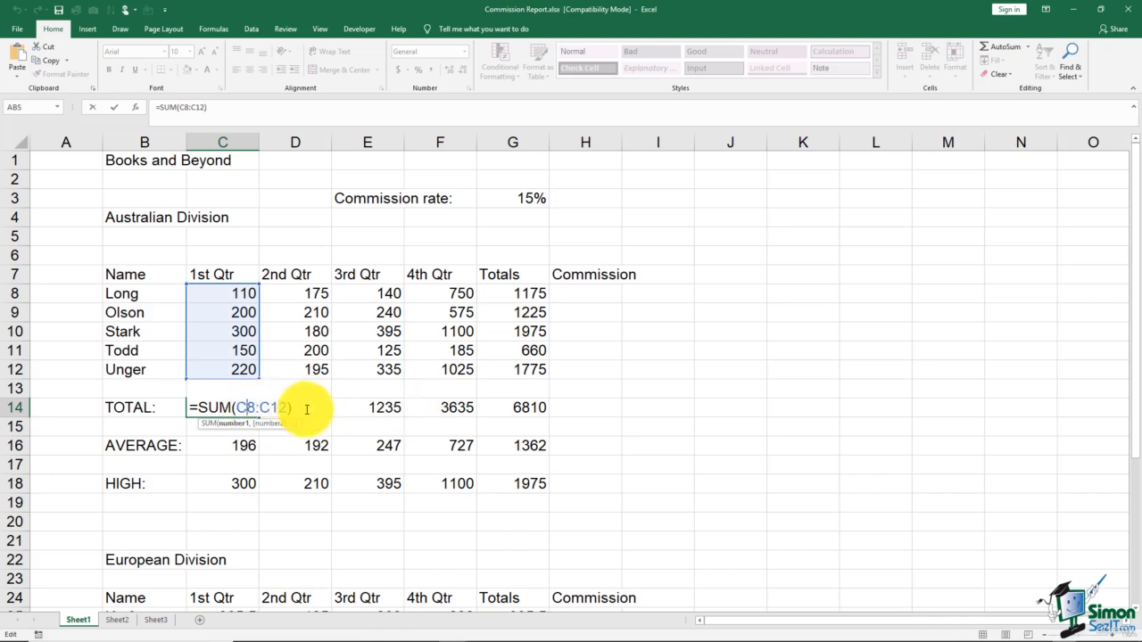
{"action": "key", "text": "Escape"}
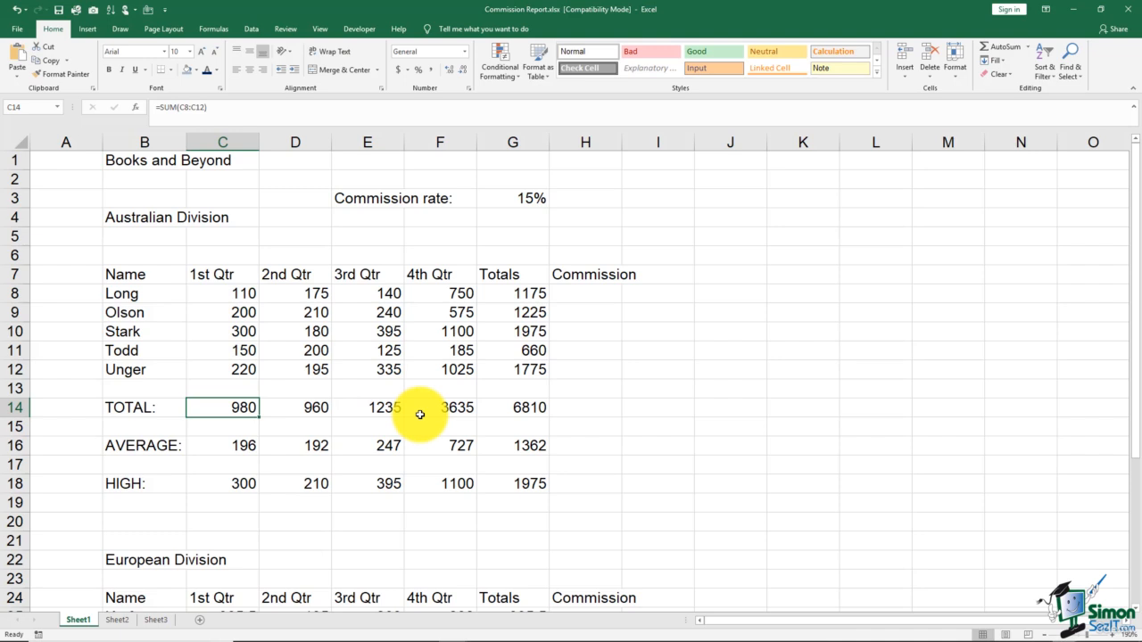
Step: Enter the formula =G8*G3 in H8 to calculate the first salesperson's commission in the Australian Division
{"action": "left_click", "coordinate": [581, 296]}
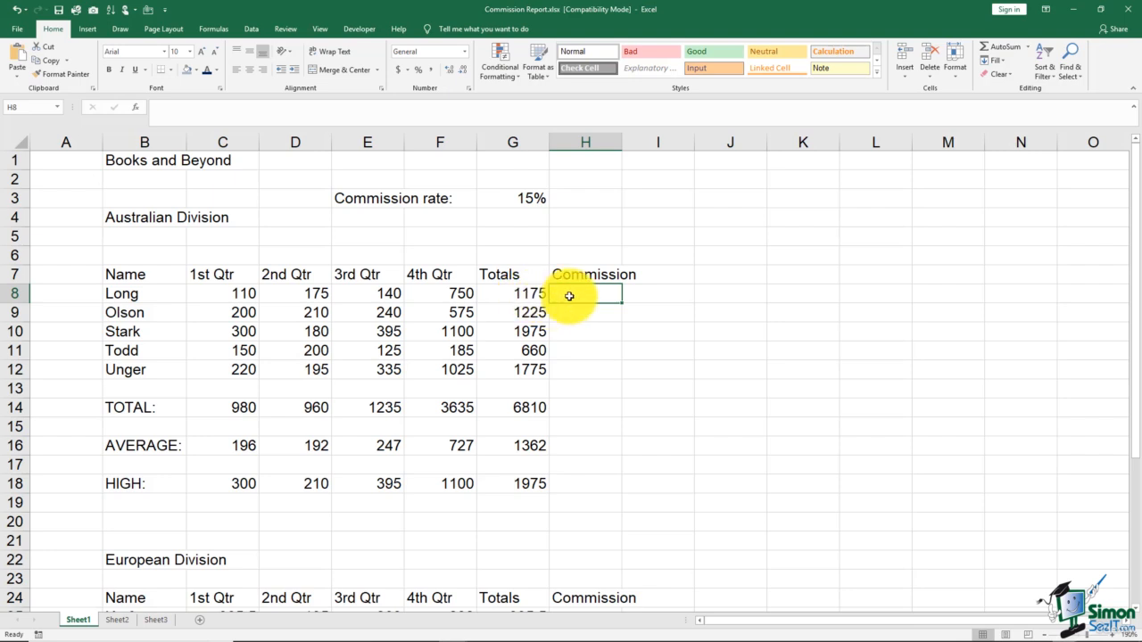
{"action": "type", "text": "="}
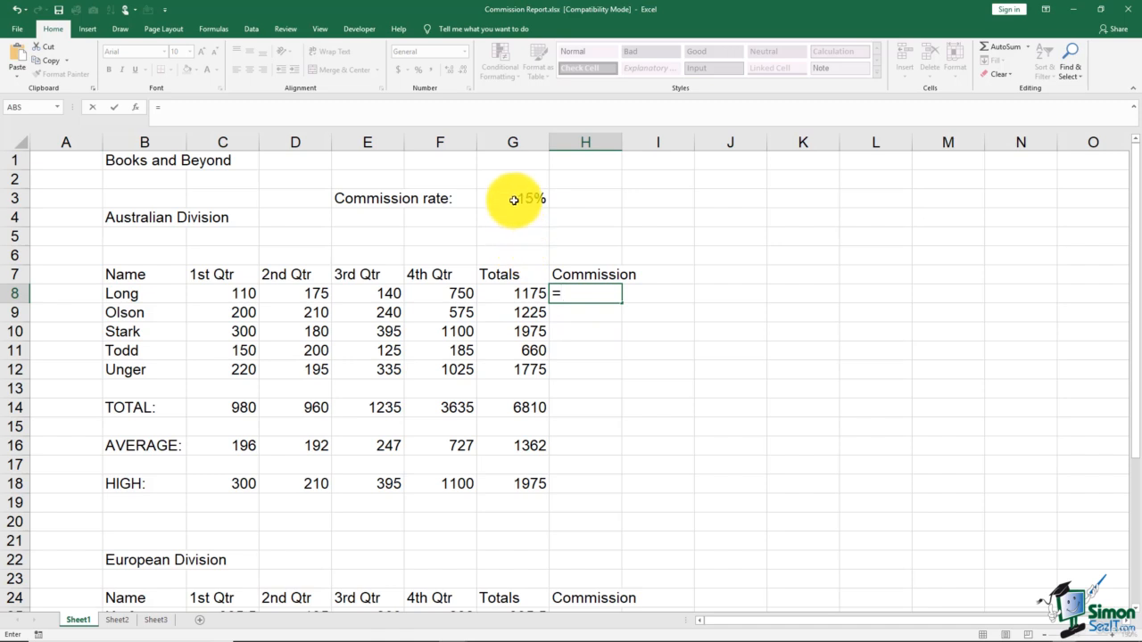
{"action": "left_click", "coordinate": [519, 293]}
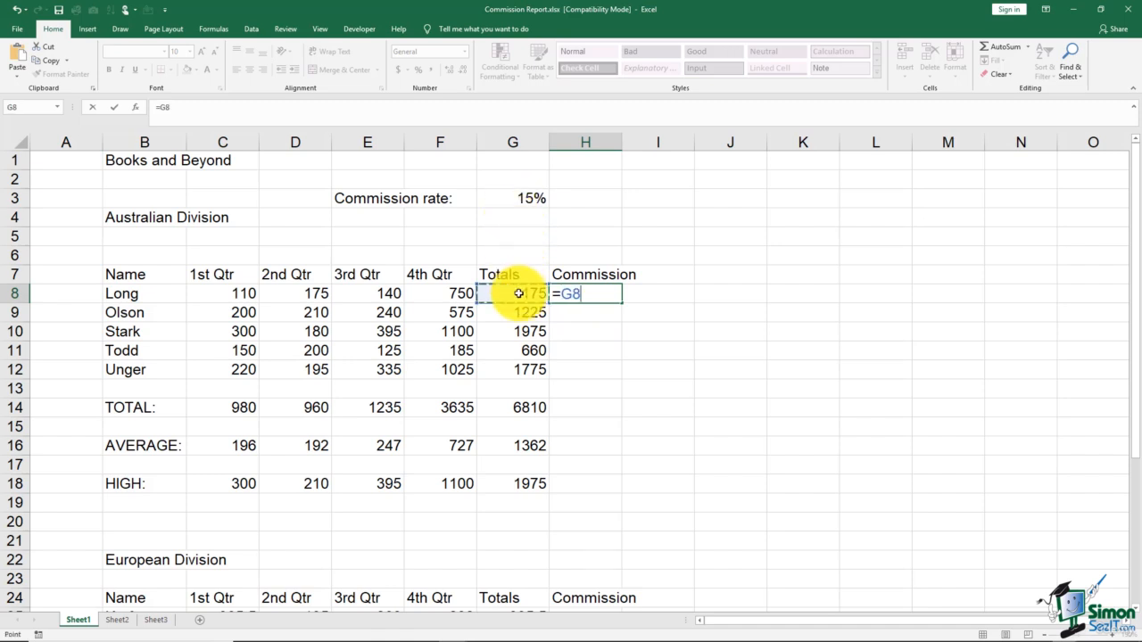
{"action": "type", "text": "*"}
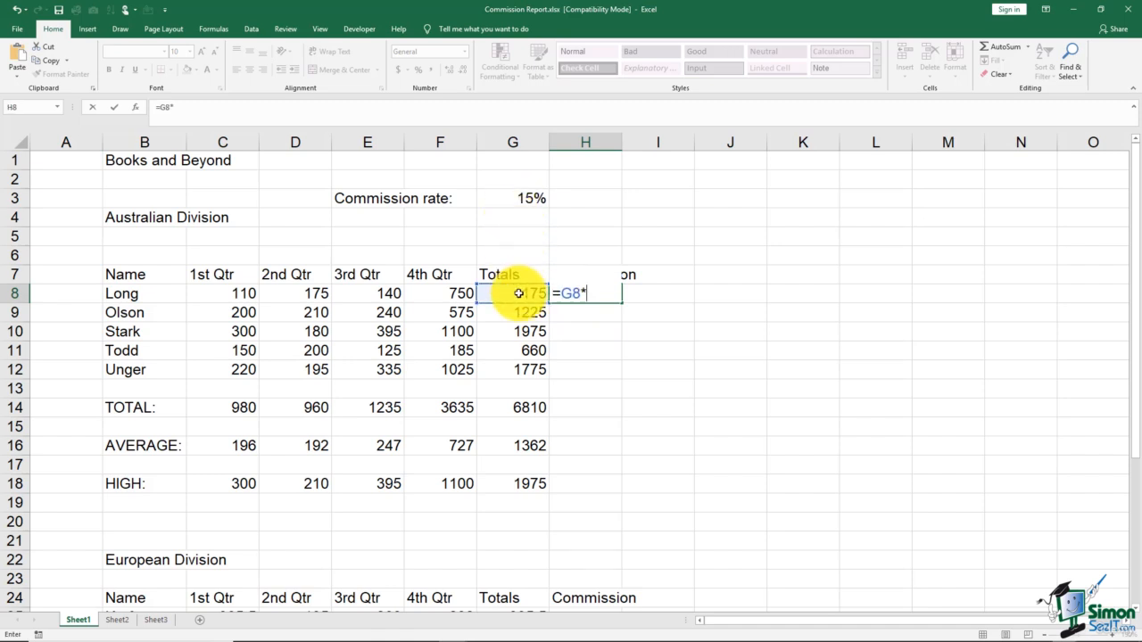
{"action": "left_click", "coordinate": [500, 197]}
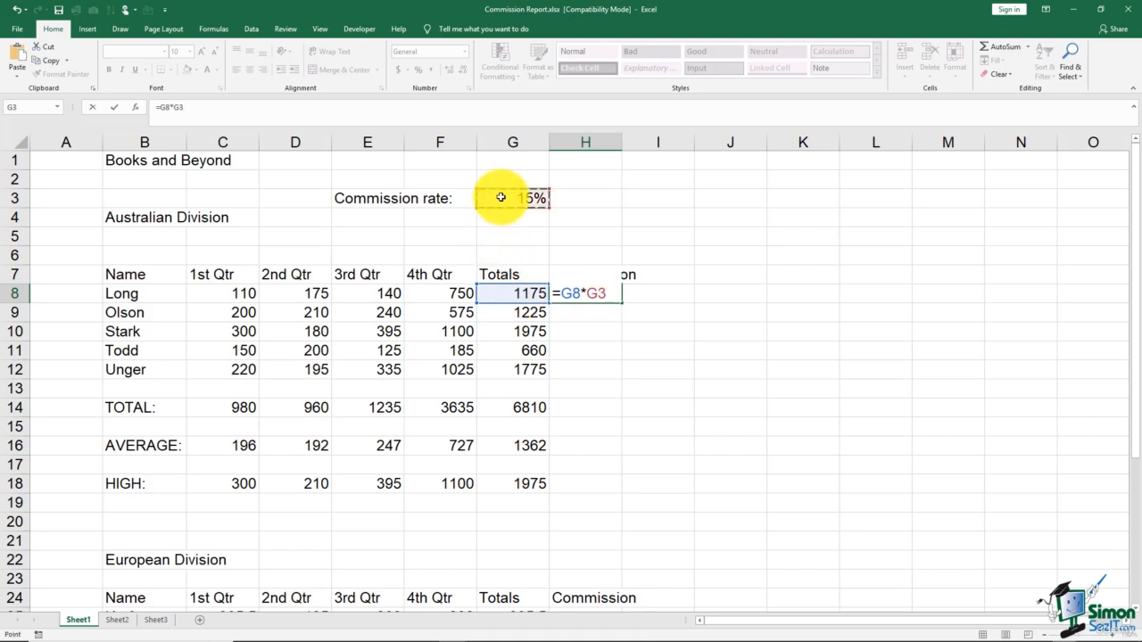
{"action": "key", "text": "Return"}
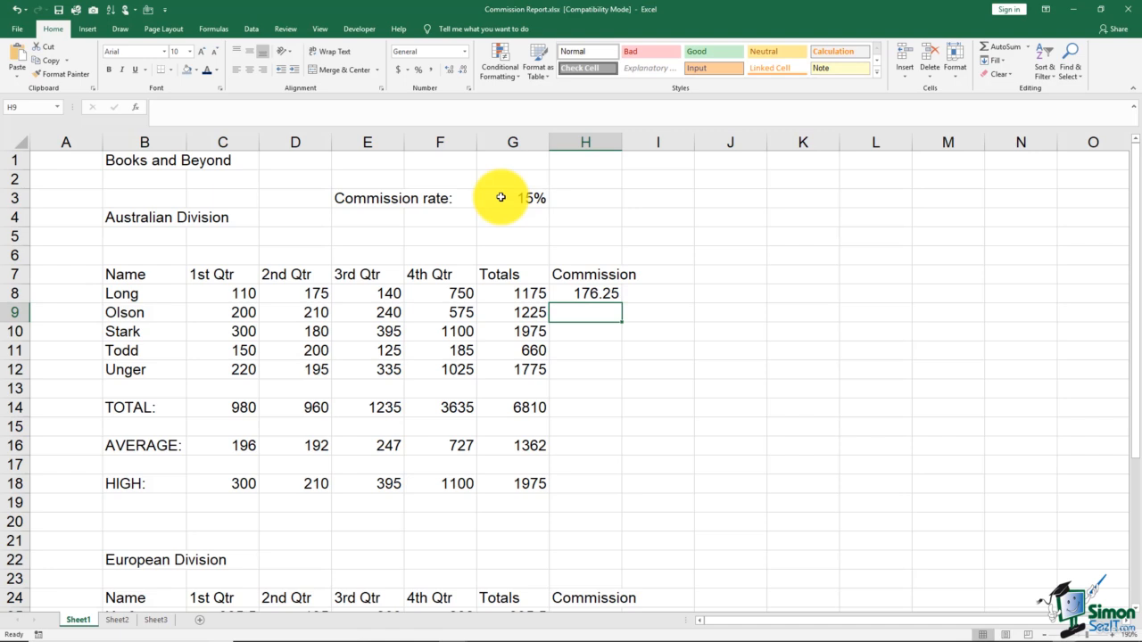
Step: Review the commission formula in H8 and copy it down through H12
{"action": "double_click", "coordinate": [569, 293]}
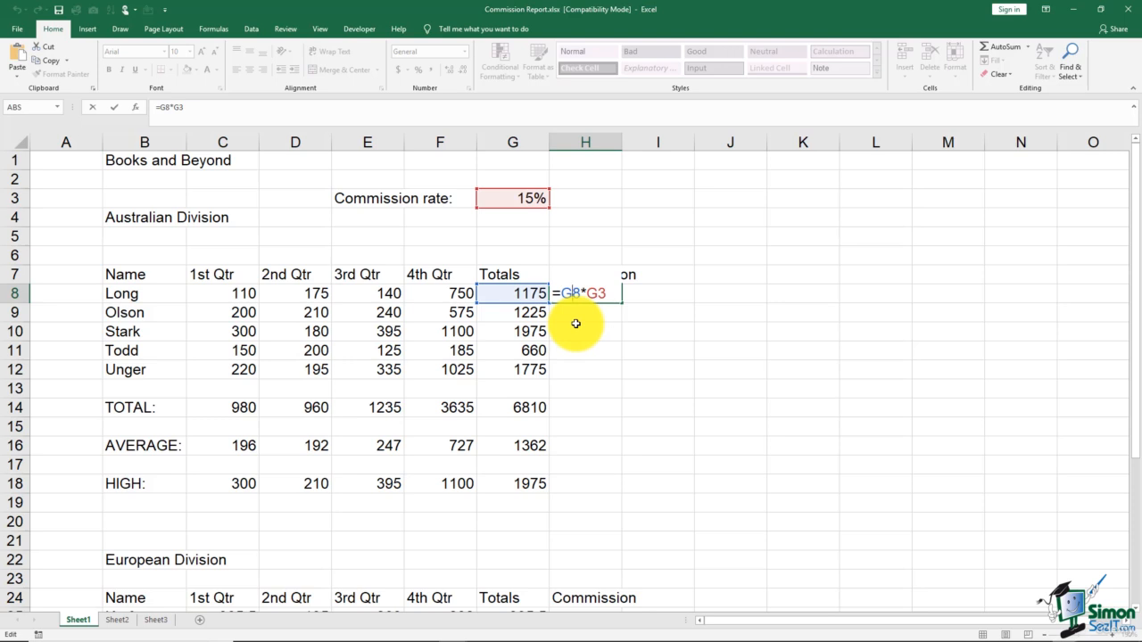
{"action": "key", "text": "ctrl+Return"}
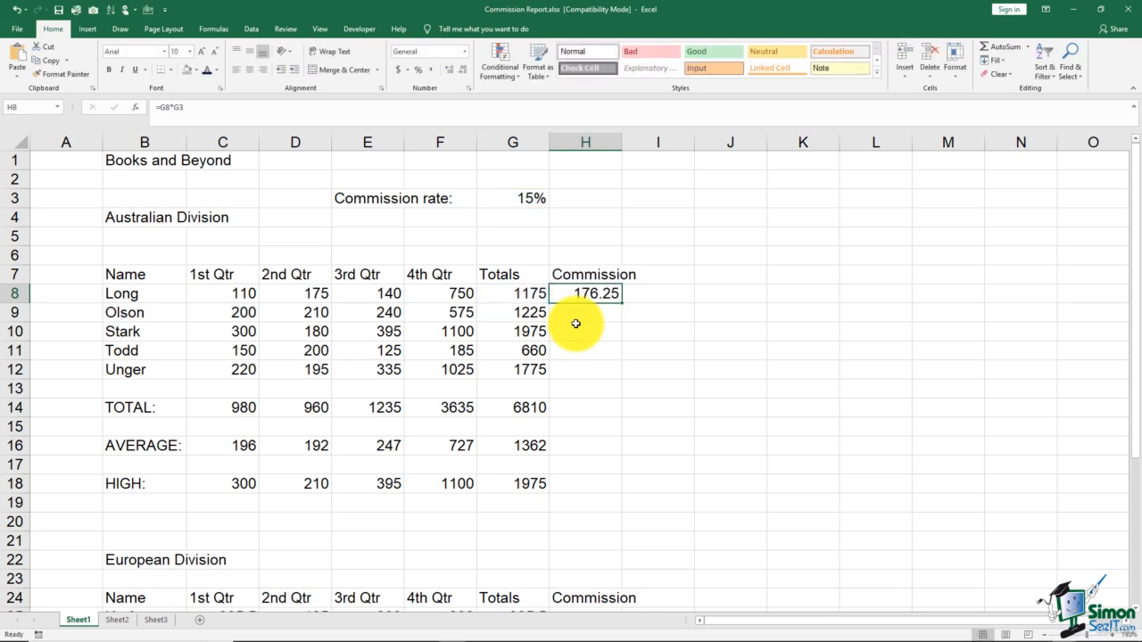
{"action": "left_click_drag", "start_coordinate": [622, 303], "coordinate": [621, 374]}
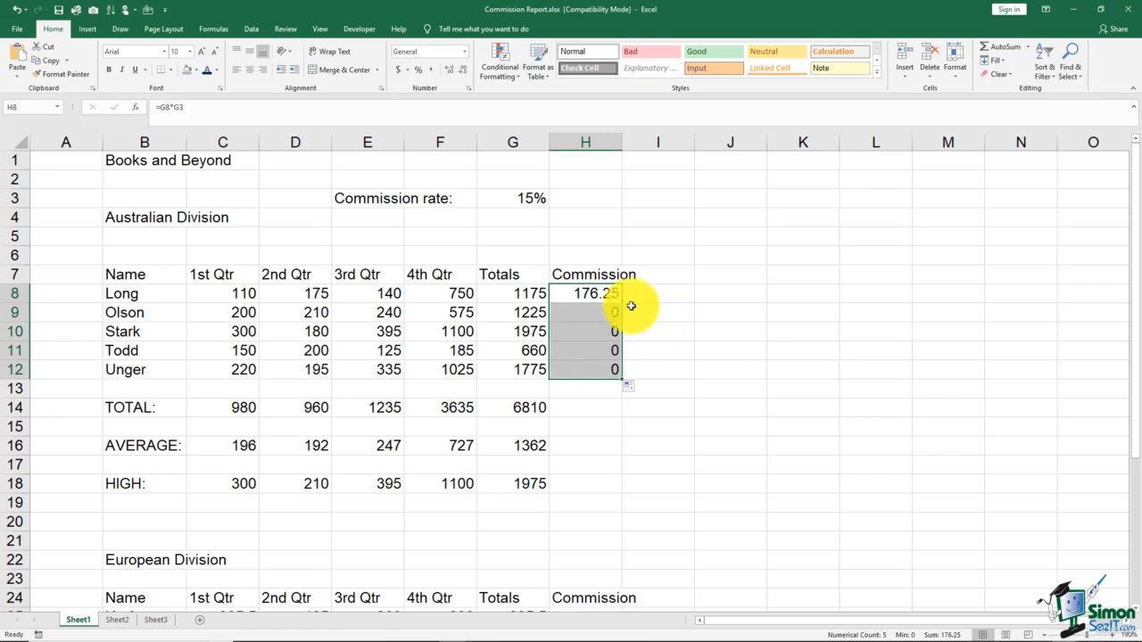
Step: Examine the copied commission formulas in H9 and H10 against the Totals cells and the commission rate in G3
{"action": "left_click", "coordinate": [599, 293]}
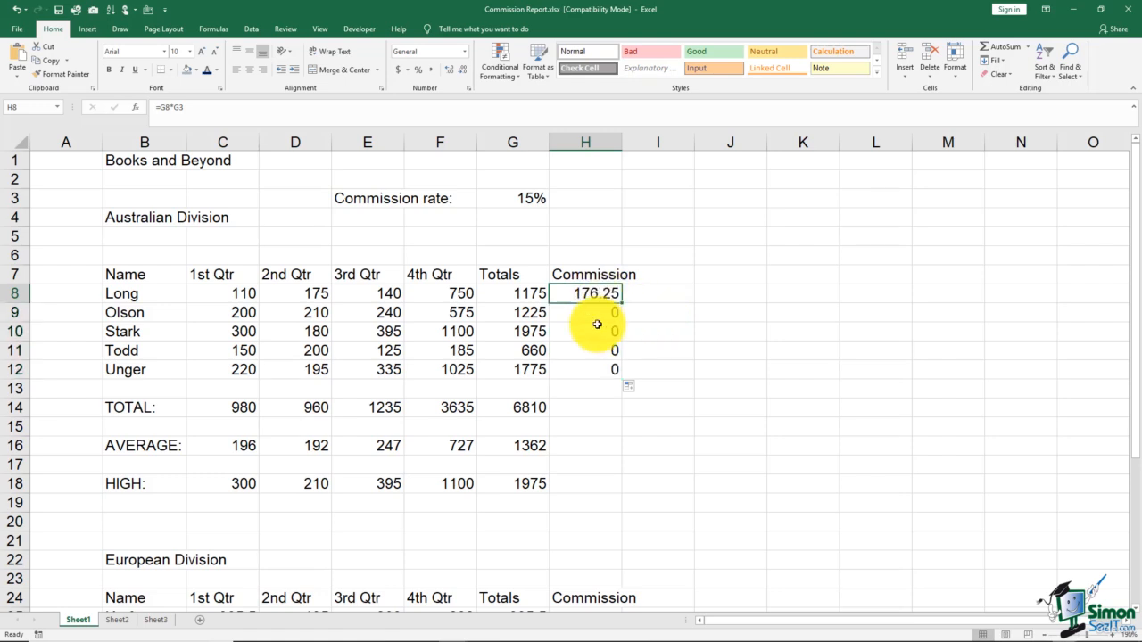
{"action": "double_click", "coordinate": [588, 315]}
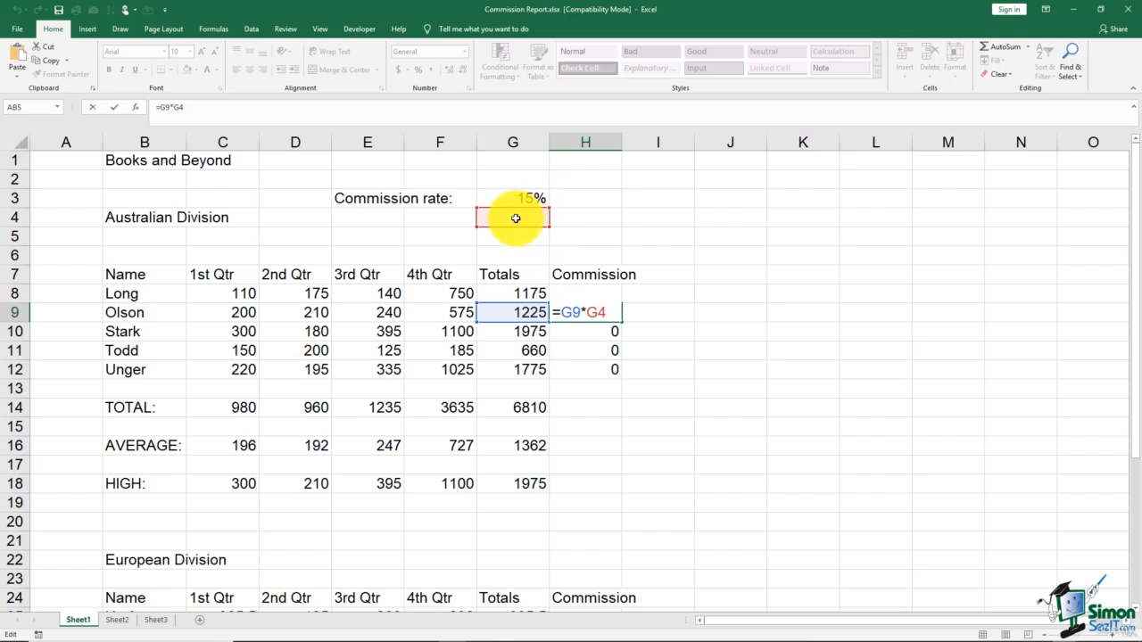
{"action": "key", "text": "Escape"}
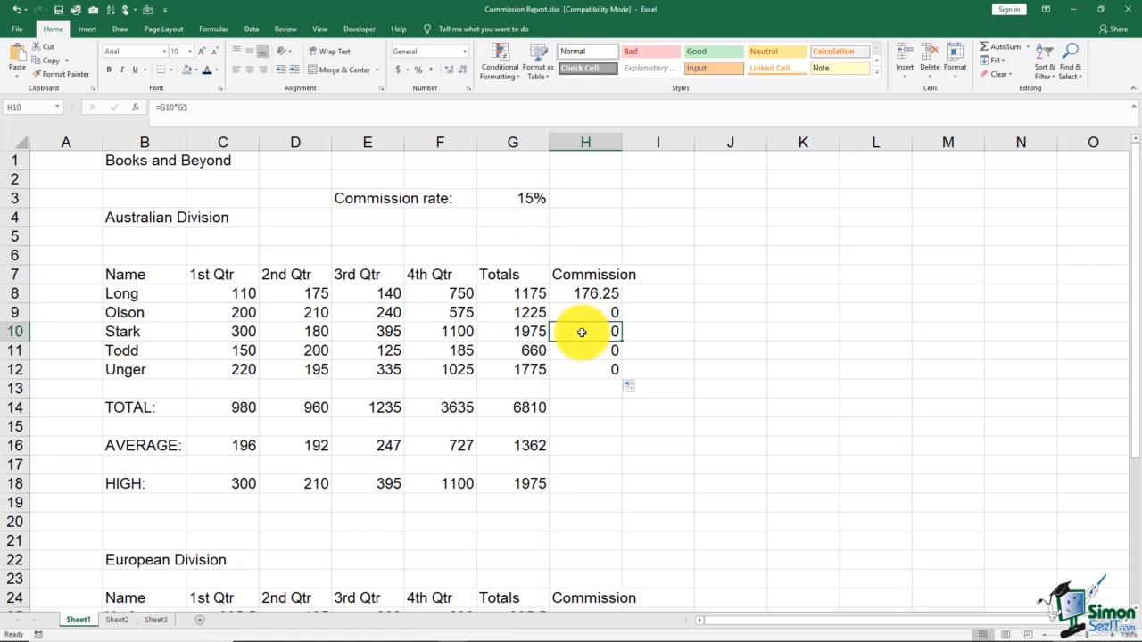
{"action": "double_click", "coordinate": [582, 333]}
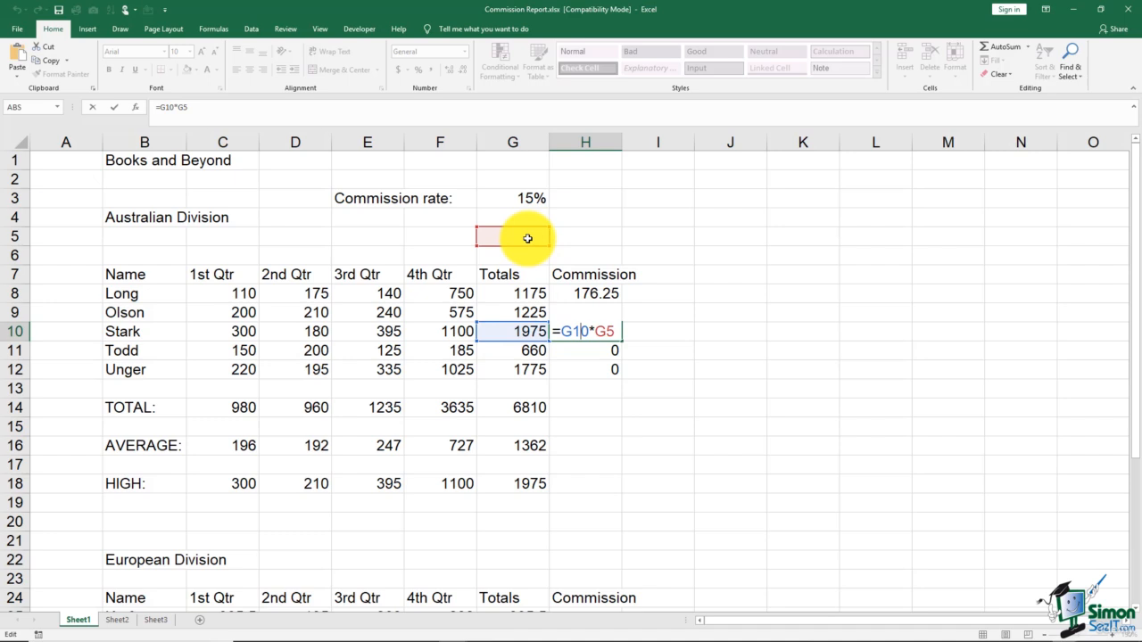
{"action": "key", "text": "Escape"}
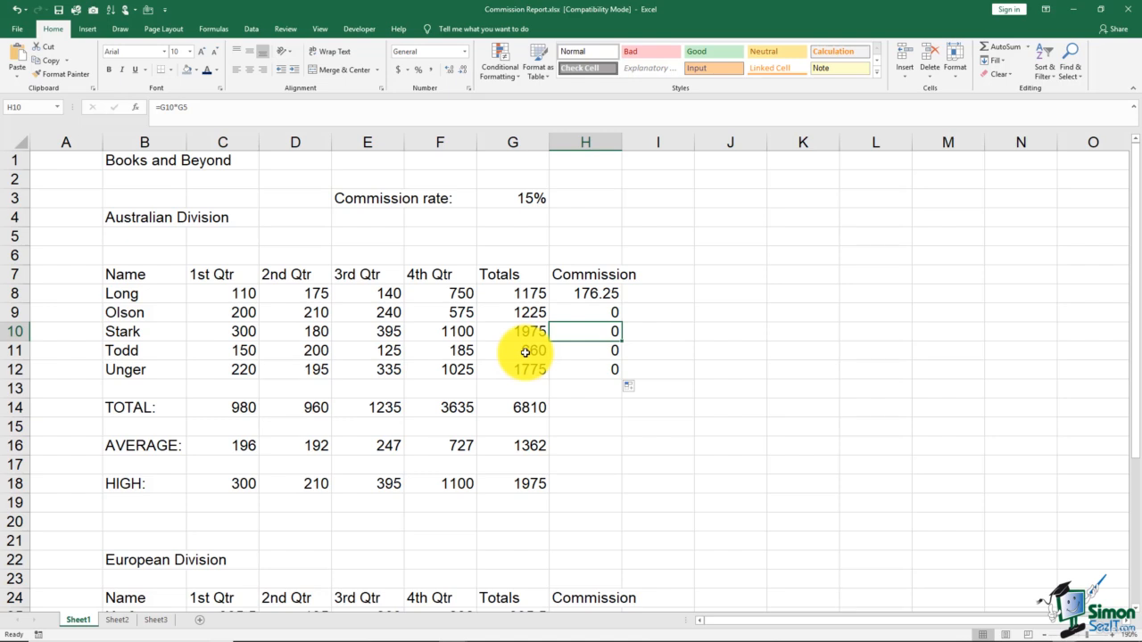
{"action": "left_click", "coordinate": [528, 296]}
{"action": "left_click", "coordinate": [521, 313]}
{"action": "left_click", "coordinate": [522, 331]}
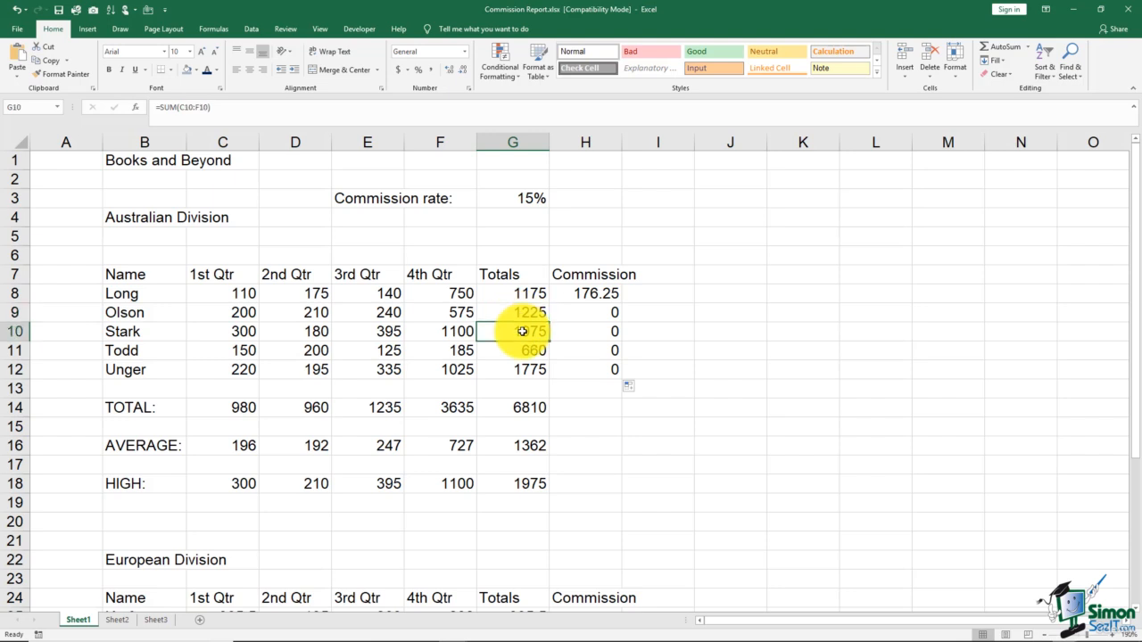
{"action": "left_click", "coordinate": [527, 348]}
{"action": "left_click", "coordinate": [518, 193]}
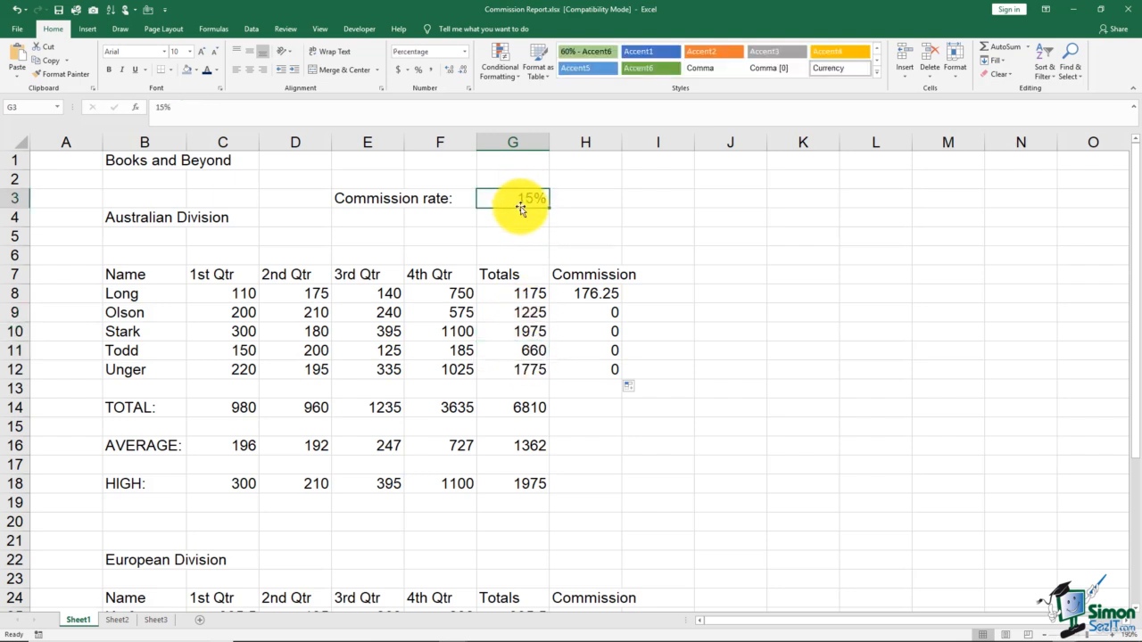
Step: Make the commission rate reference absolute by changing the H8 formula to =G8*$G$3, and fill it down through H12
{"action": "left_click", "coordinate": [573, 297]}
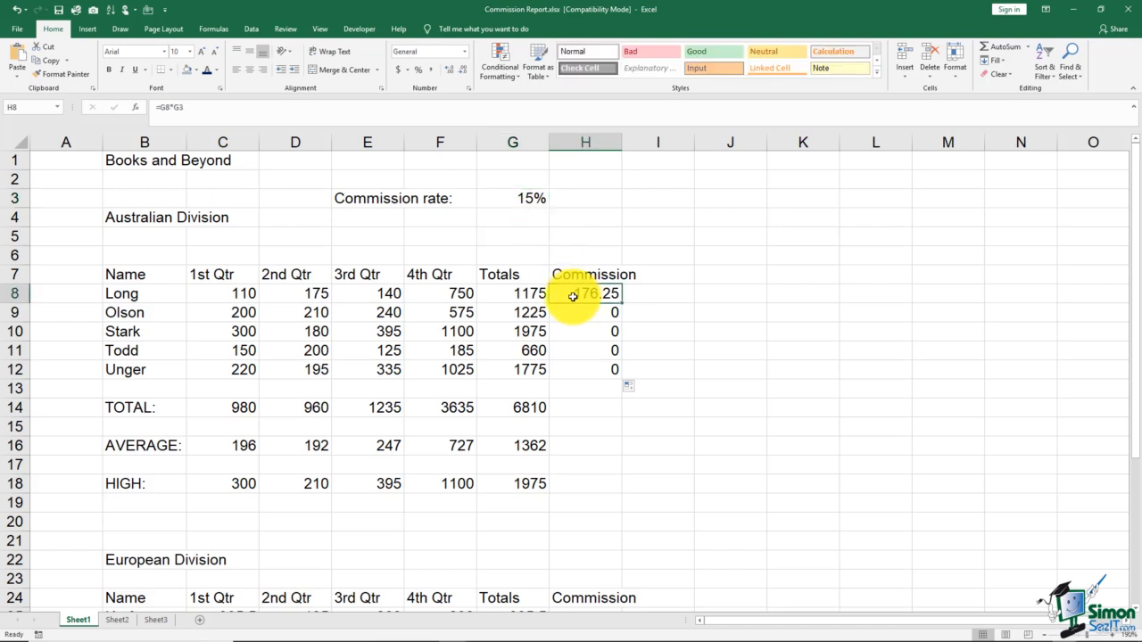
{"action": "double_click", "coordinate": [573, 294]}
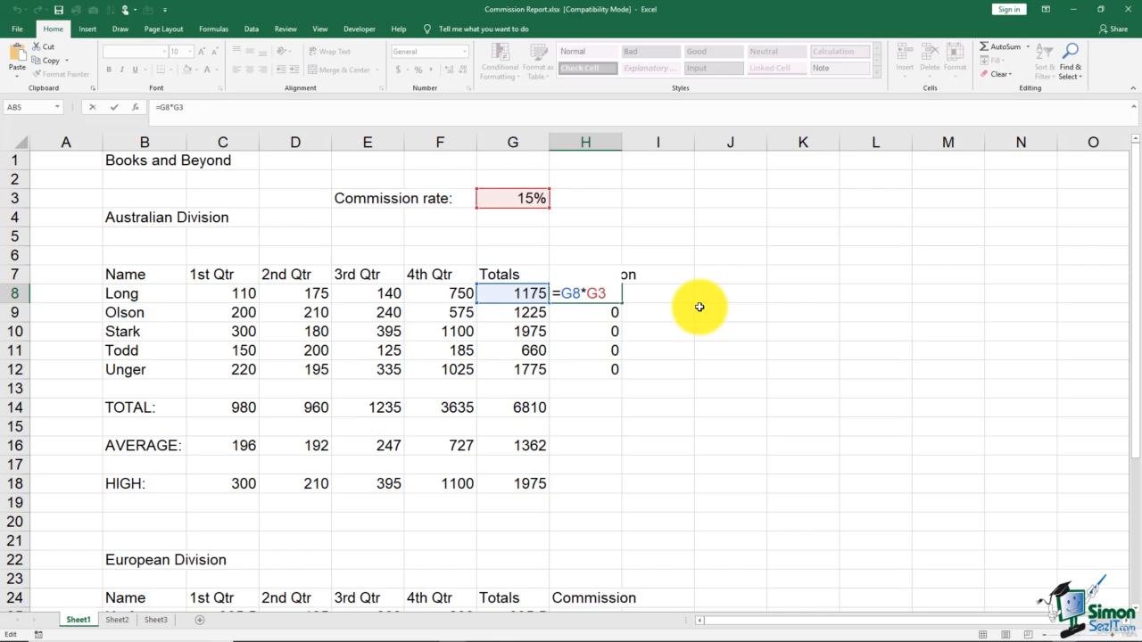
{"action": "type", "text": "$"}
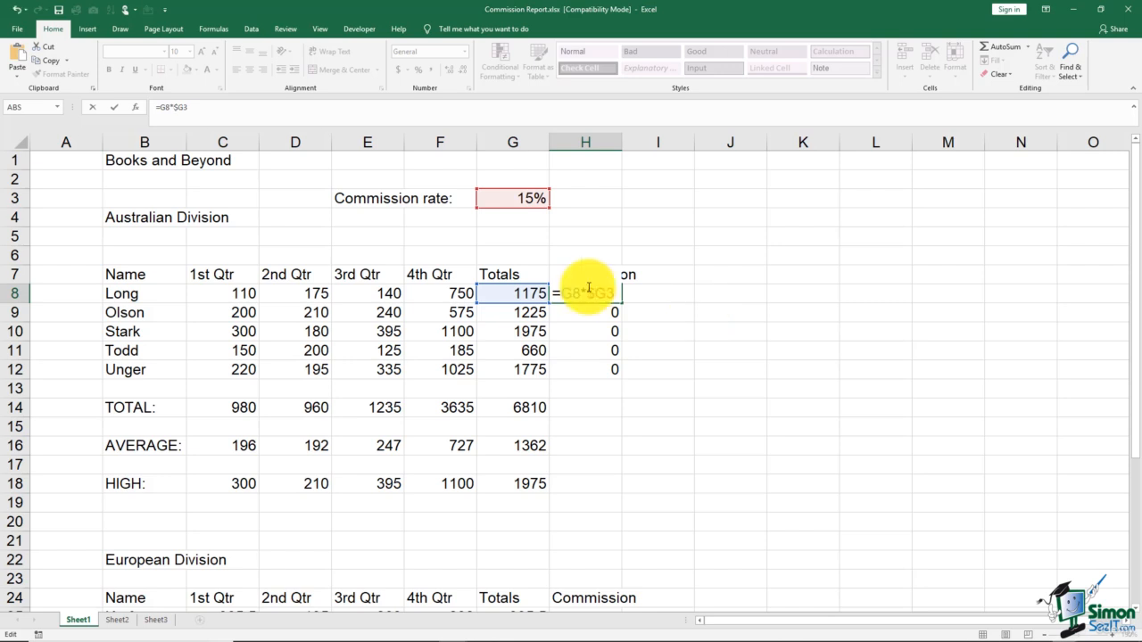
{"action": "left_click", "coordinate": [605, 293]}
{"action": "type", "text": "$"}
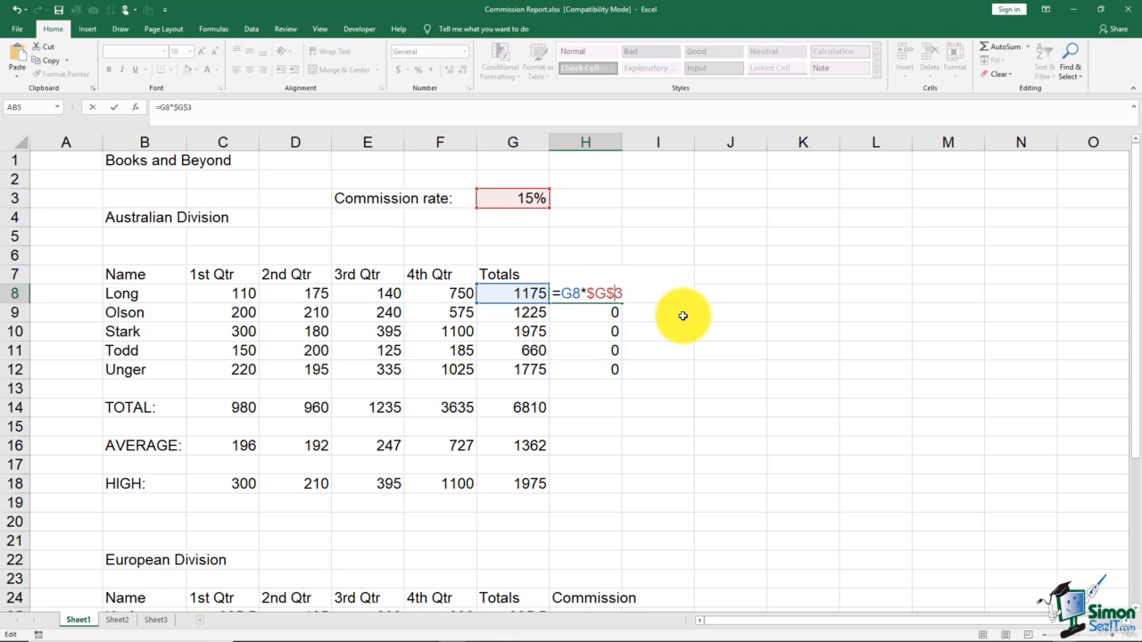
{"action": "key", "text": "Return"}
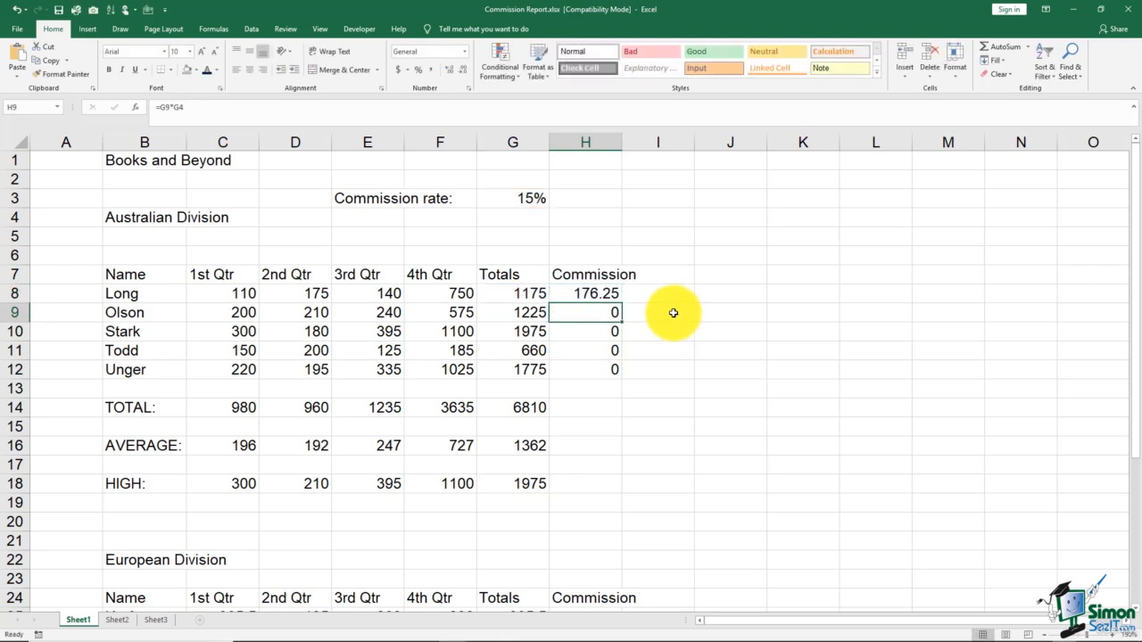
{"action": "double_click", "coordinate": [607, 296]}
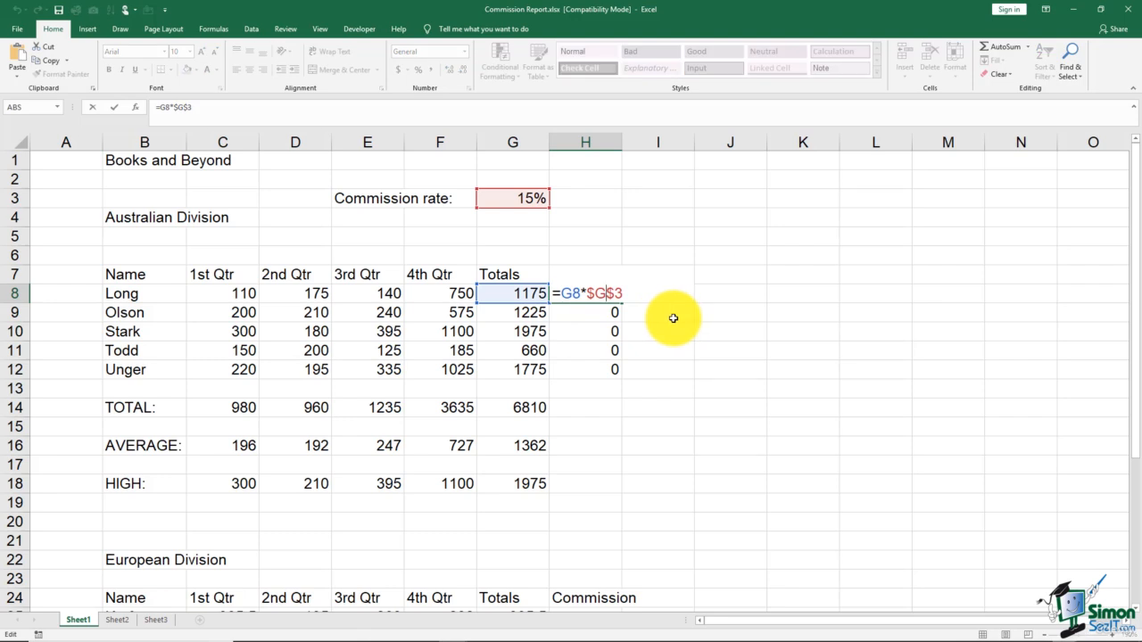
{"action": "key", "text": "ctrl+Return"}
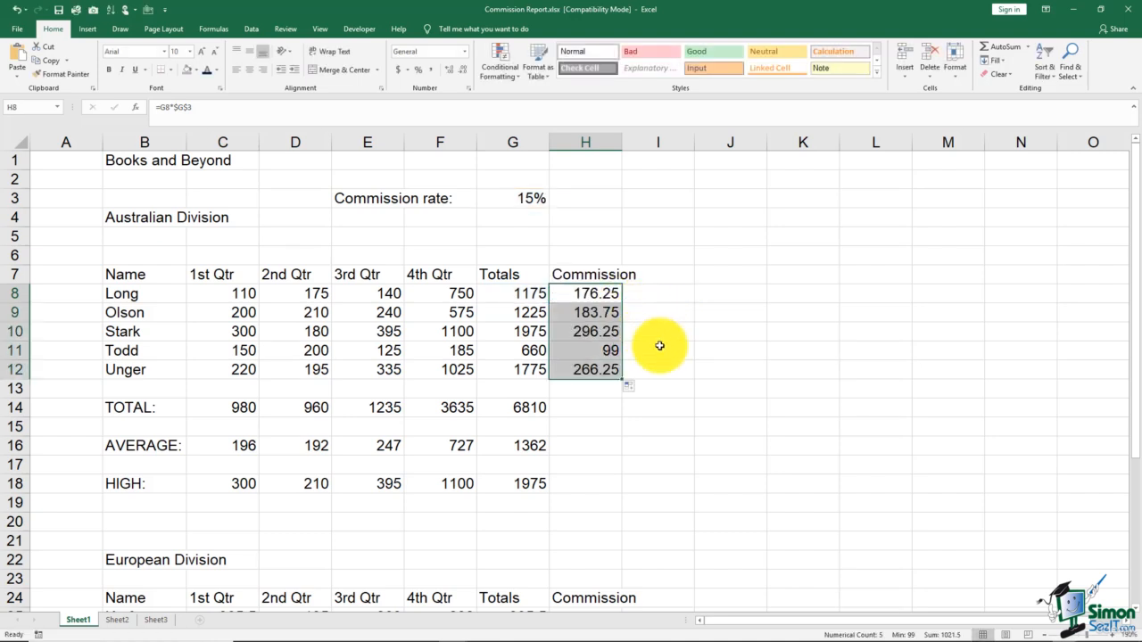
Step: Check the cell references in the commission formulas in H9, H10 and H8
{"action": "double_click", "coordinate": [613, 313]}
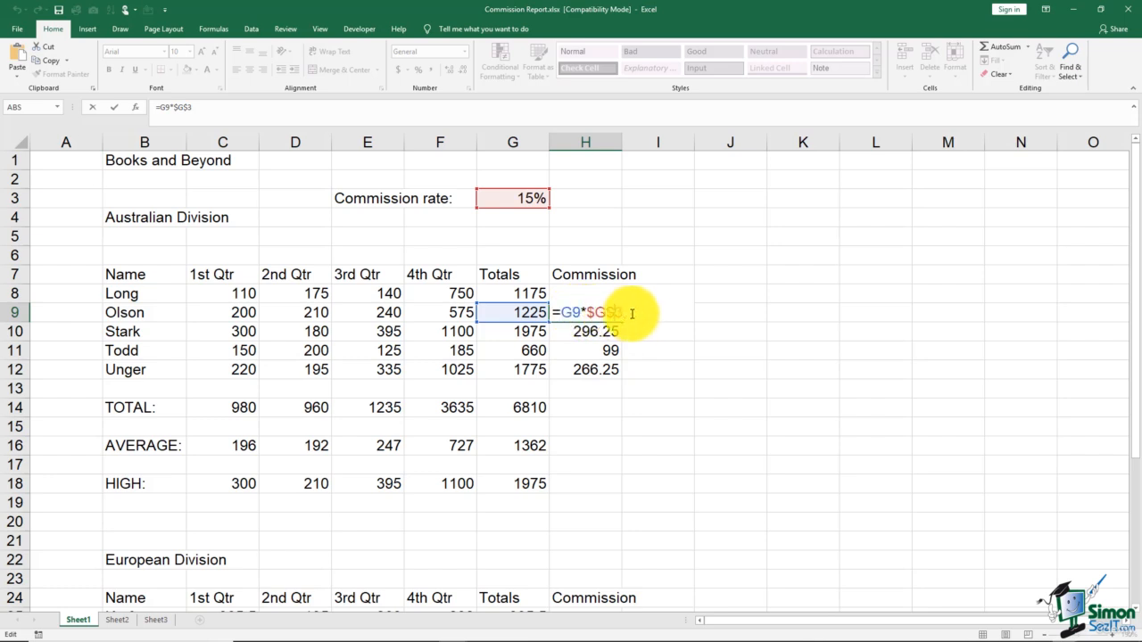
{"action": "key", "text": "Escape"}
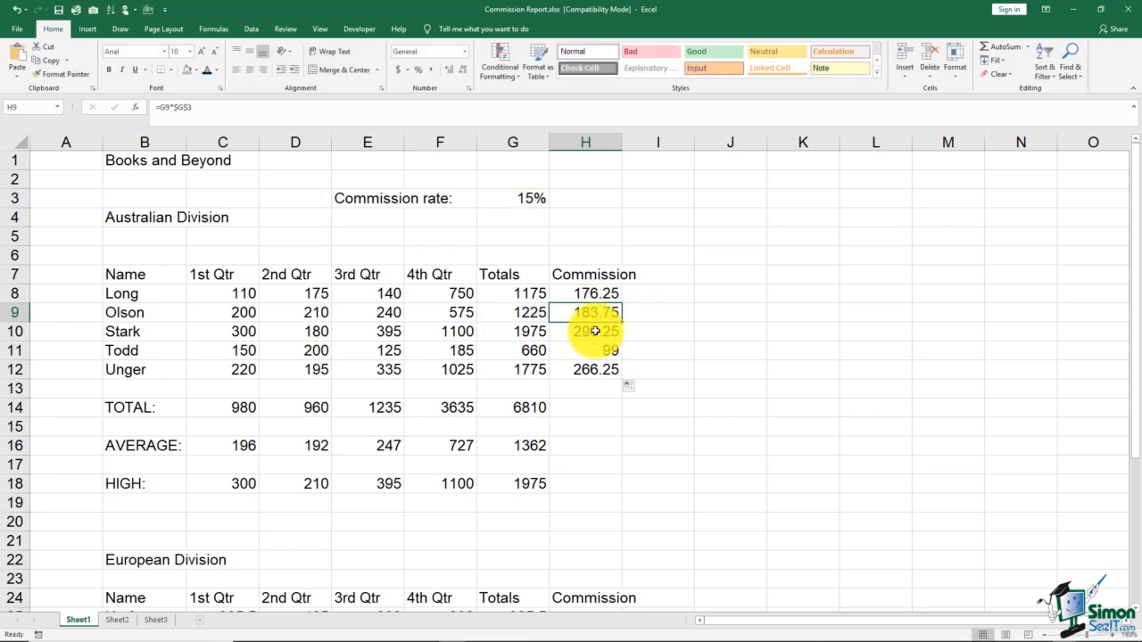
{"action": "double_click", "coordinate": [635, 332]}
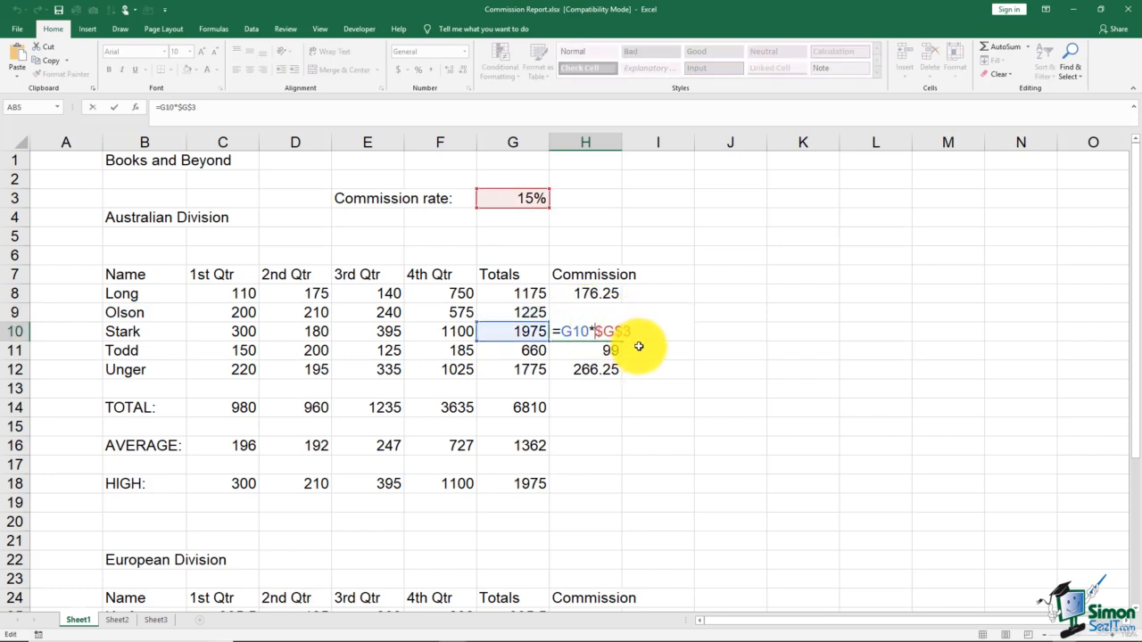
{"action": "key", "text": "ctrl+Return"}
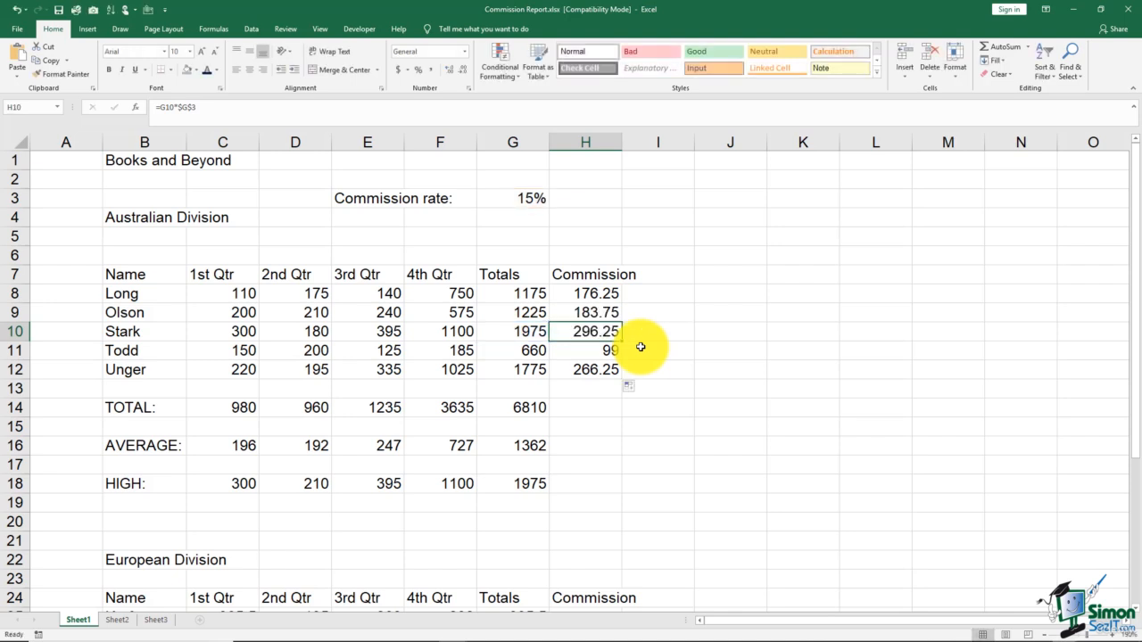
{"action": "left_click", "coordinate": [589, 294]}
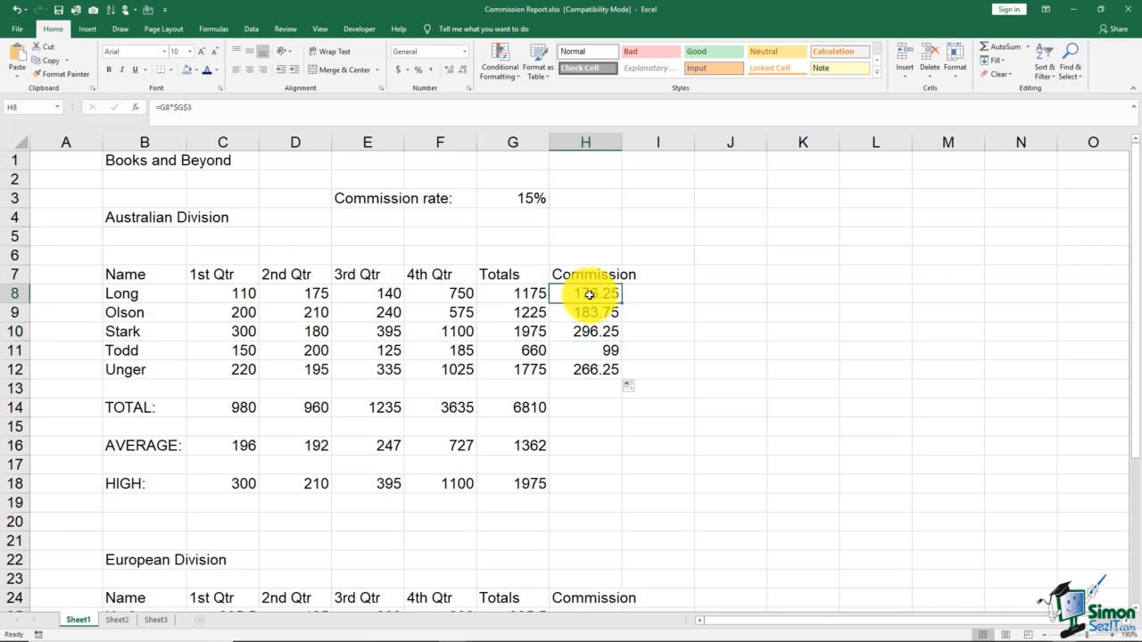